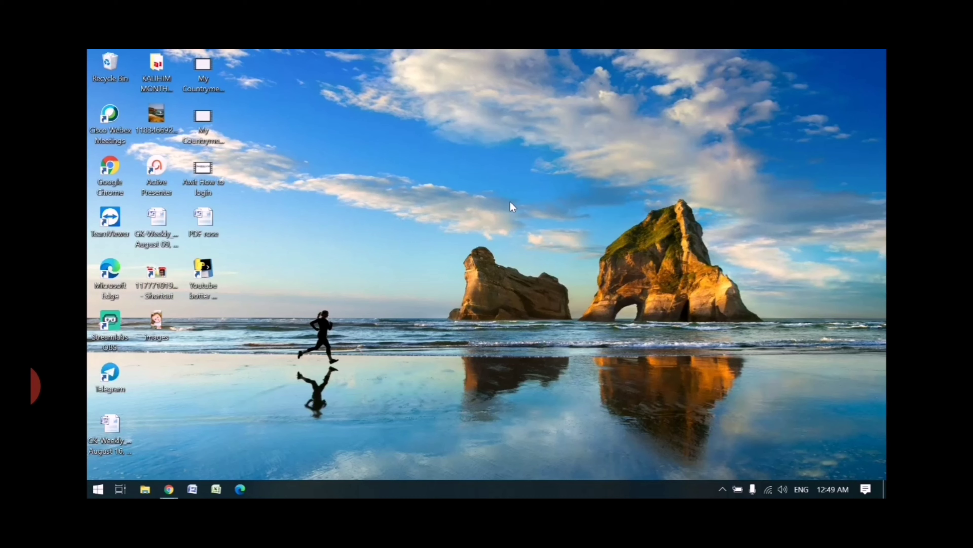
Switch to Chrome, load nightbot.tv in the empty tab, and sign in to Nightbot with YouTube
left_click(170, 491)
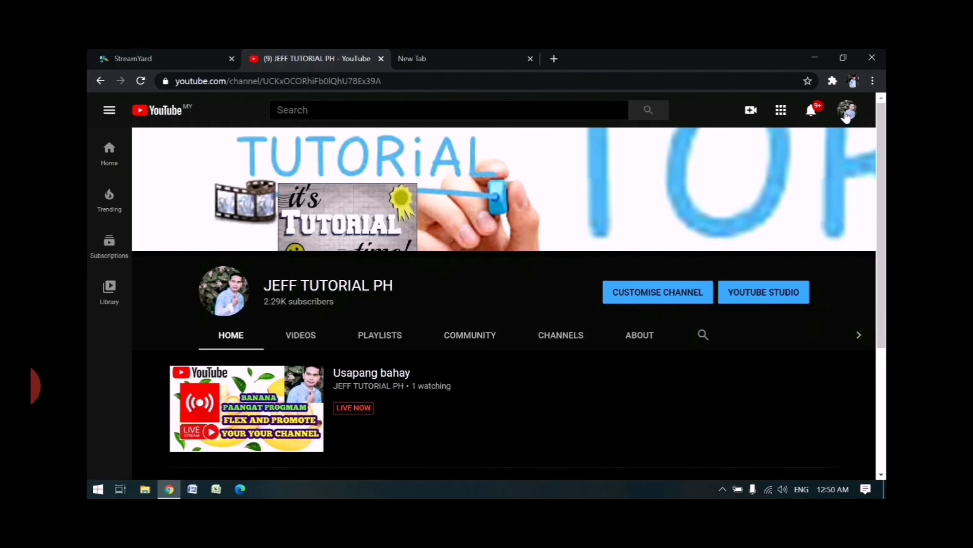
left_click(418, 65)
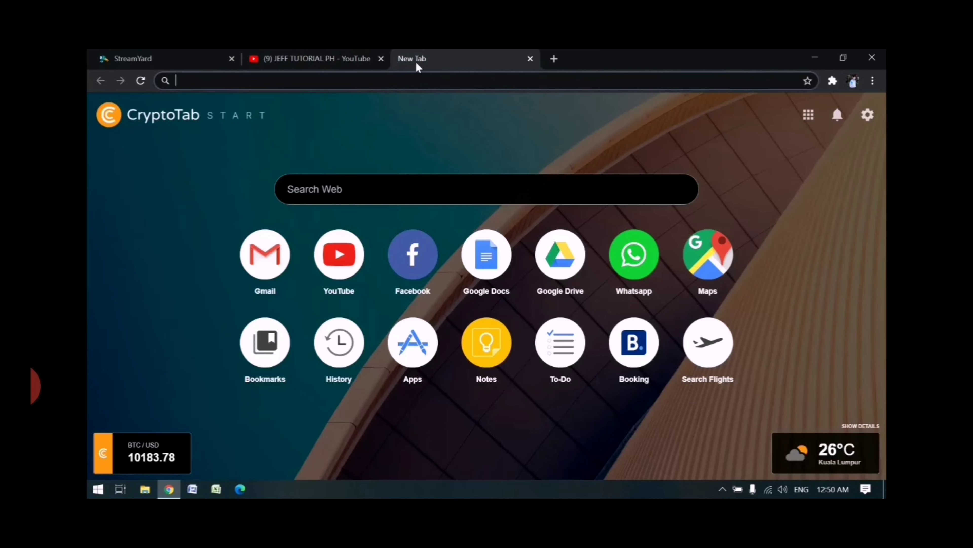
left_click(359, 78)
type("nightbot.tv")
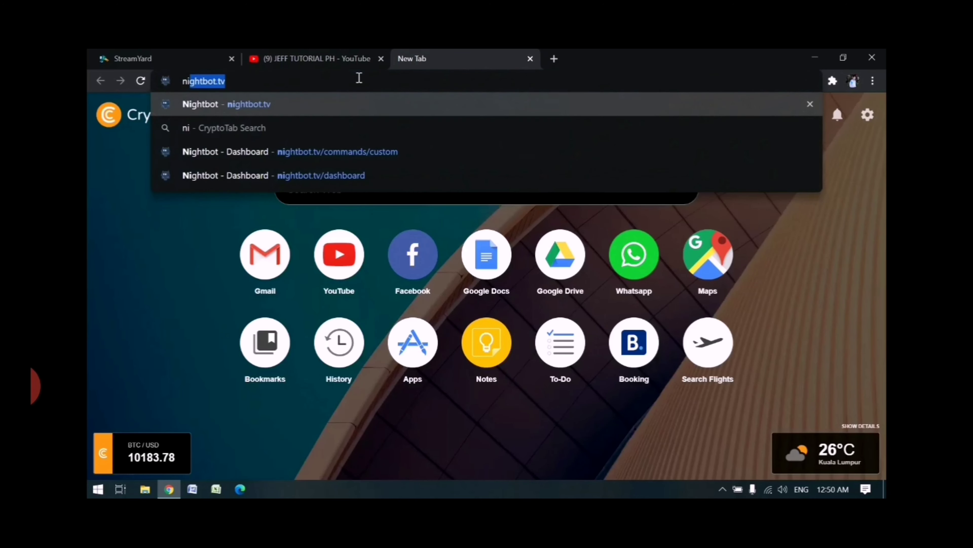
left_click(339, 91)
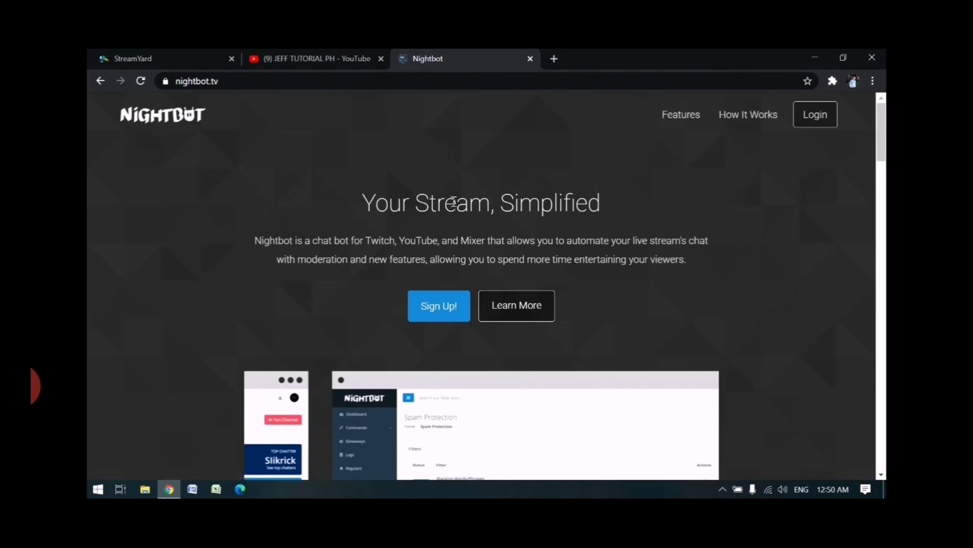
left_click(444, 311)
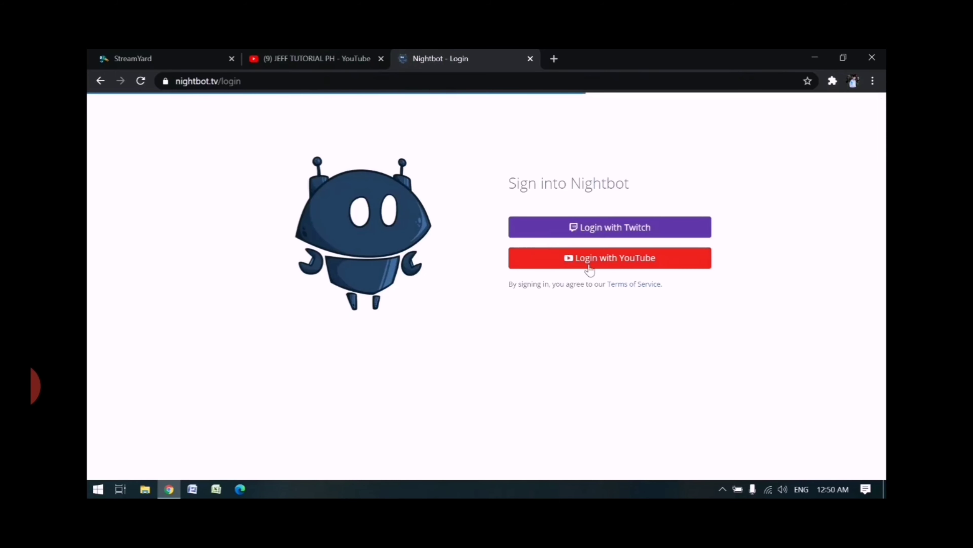
left_click(589, 268)
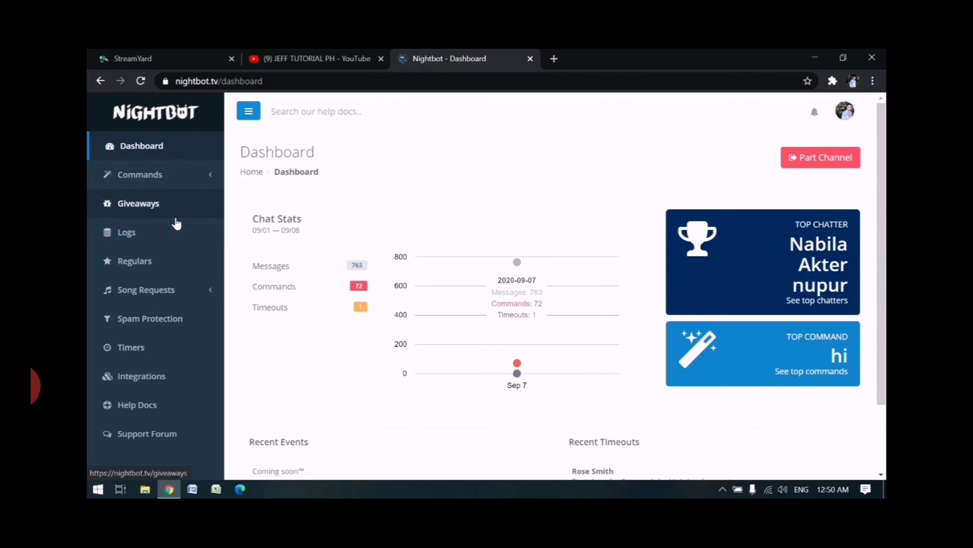
Go to the channel's custom commands and begin adding a new command
left_click(169, 175)
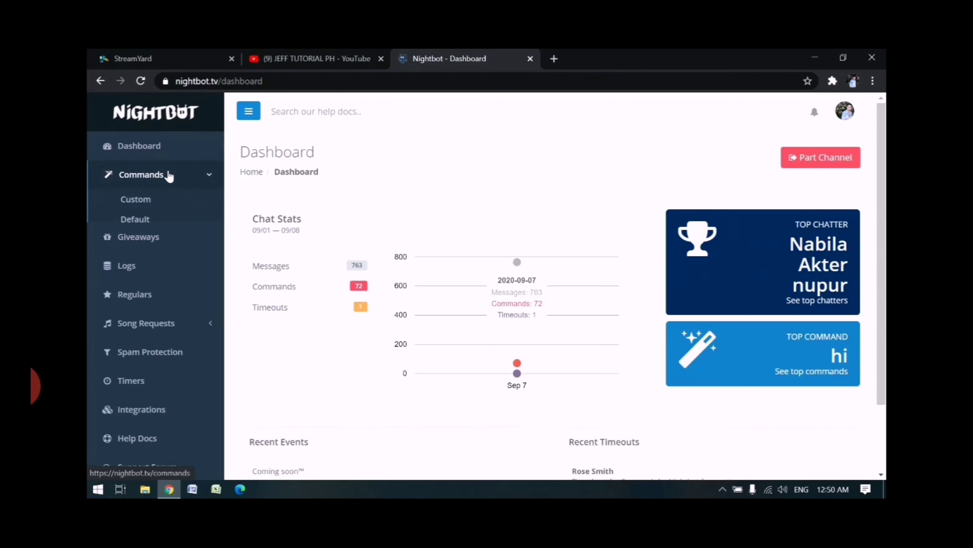
left_click(138, 202)
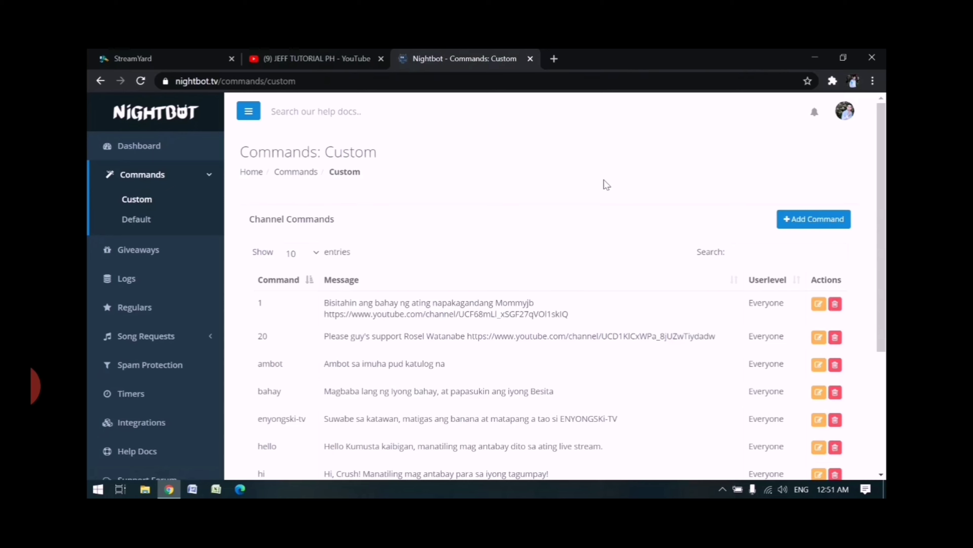
scroll(605, 184, "down", 5)
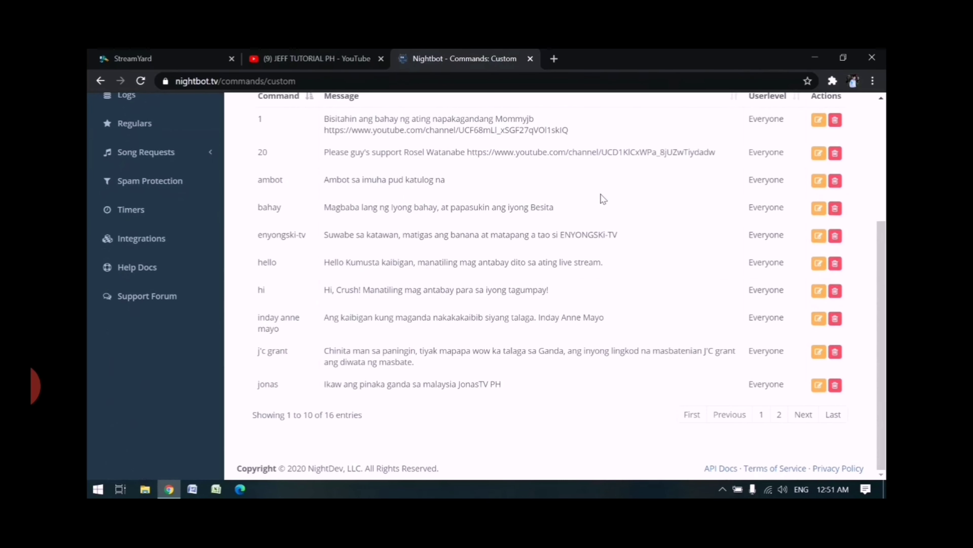
scroll(620, 282, "up", 3)
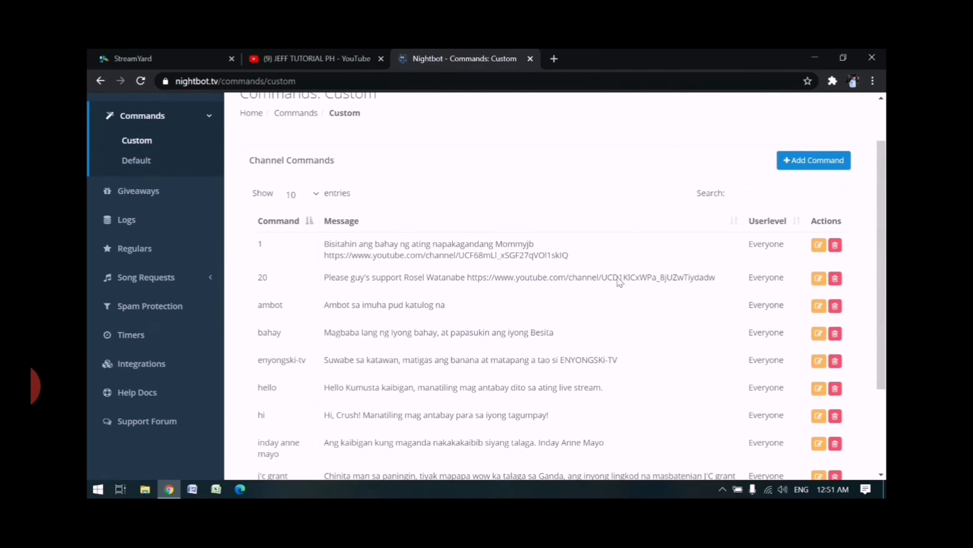
left_click(799, 165)
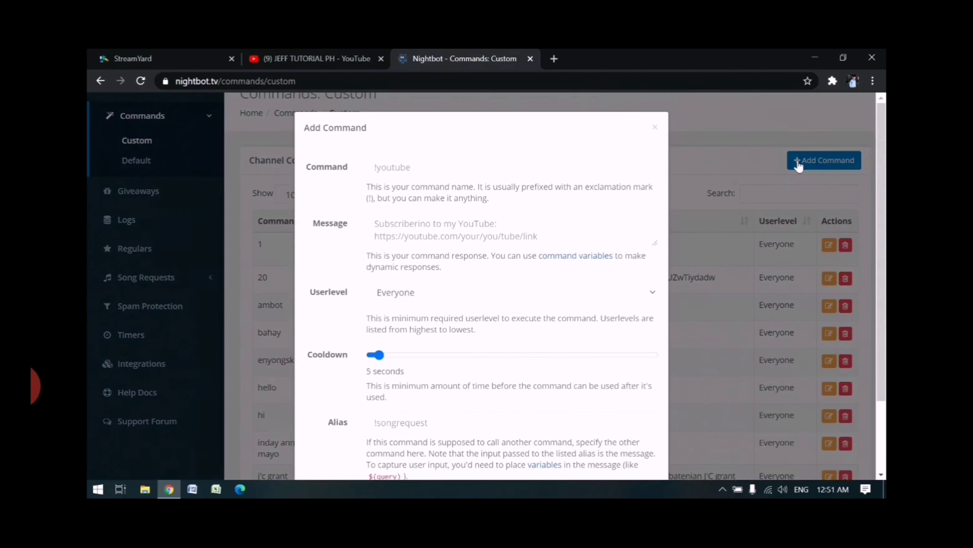
left_click(429, 171)
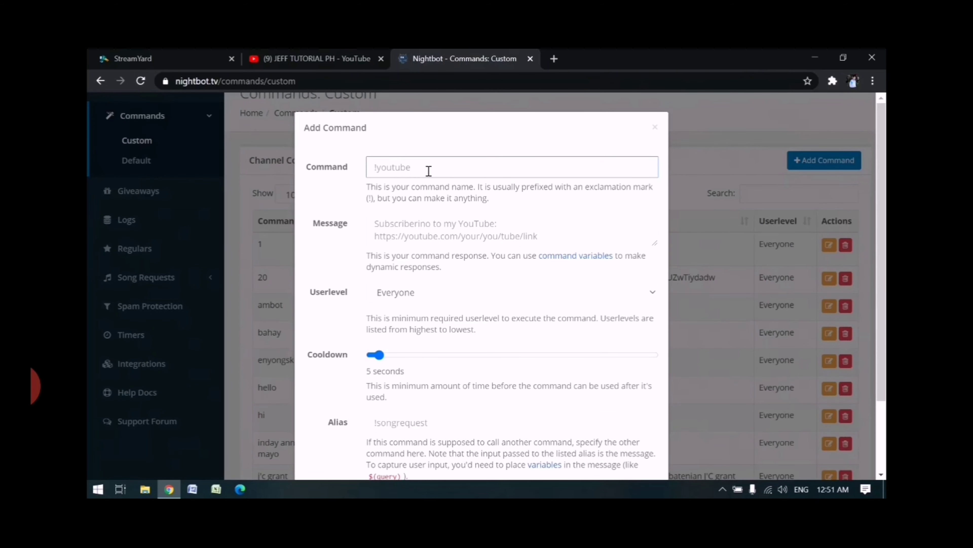
type("tamsak")
left_click(404, 229)
left_click(424, 168)
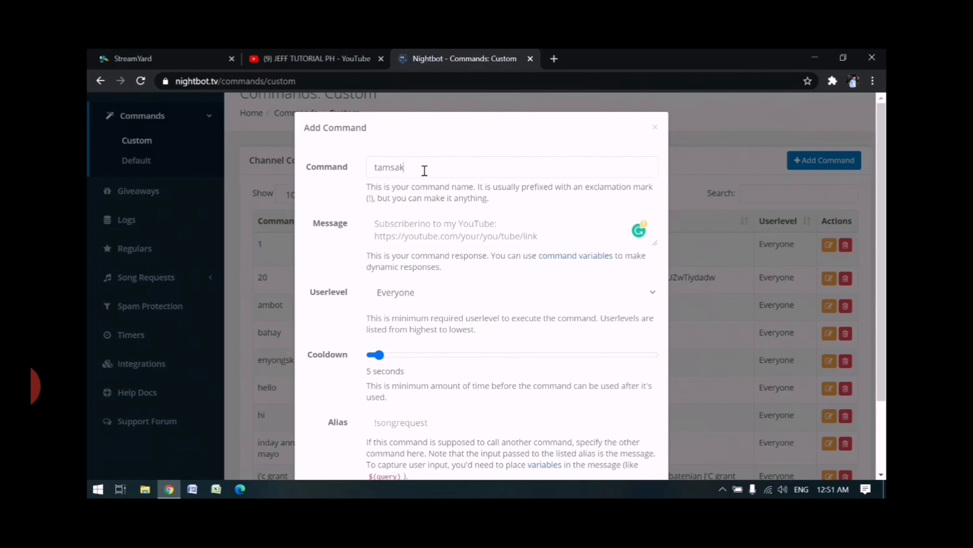
key("BackSpace")
key("BackSpace")
key("BackSpace")
key("BackSpace")
key("BackSpace")
Name the new custom command "Kumusta"
type("K")
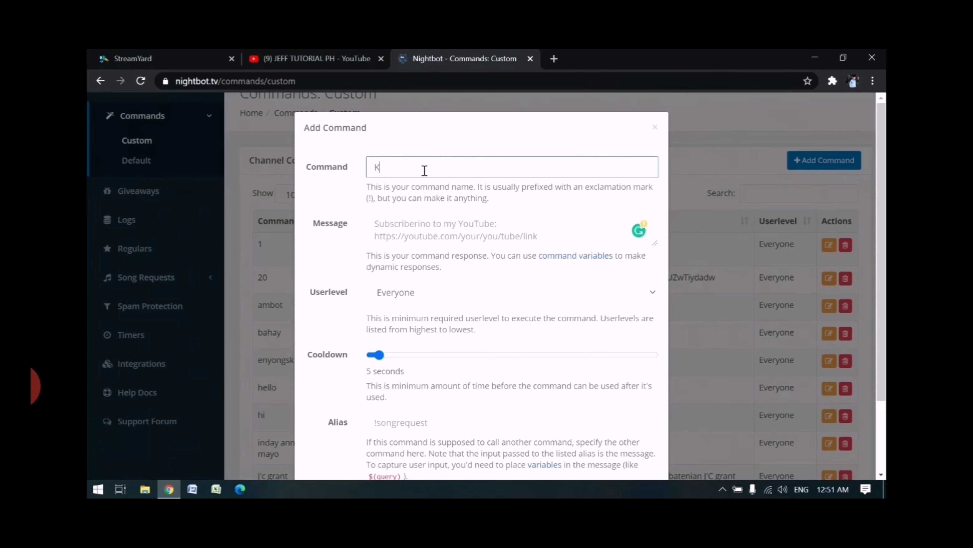
type("umusta")
left_click(437, 225)
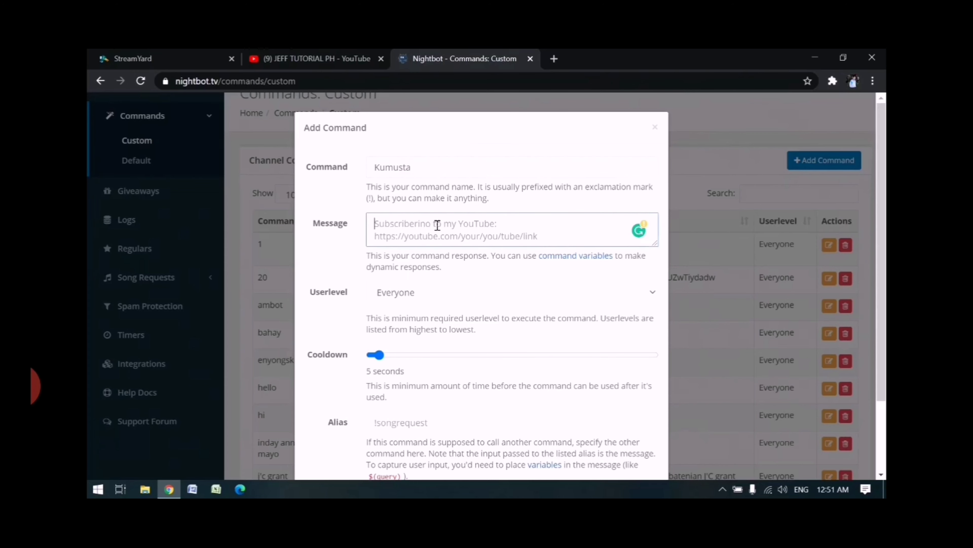
left_click(418, 167)
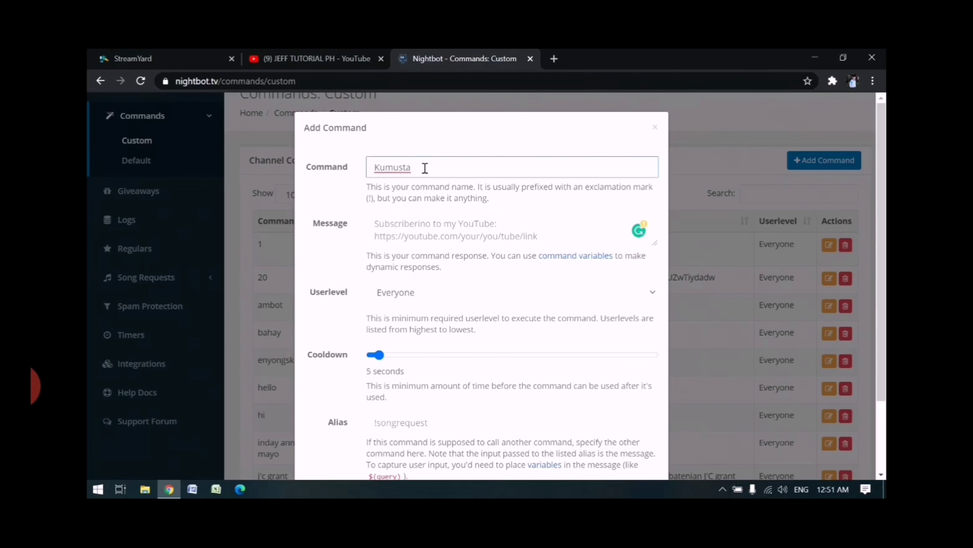
Set the command's message to "Kumusta ka kaibigan naway manatili ka rito sa aking live stream" and submit the command
left_click(375, 221)
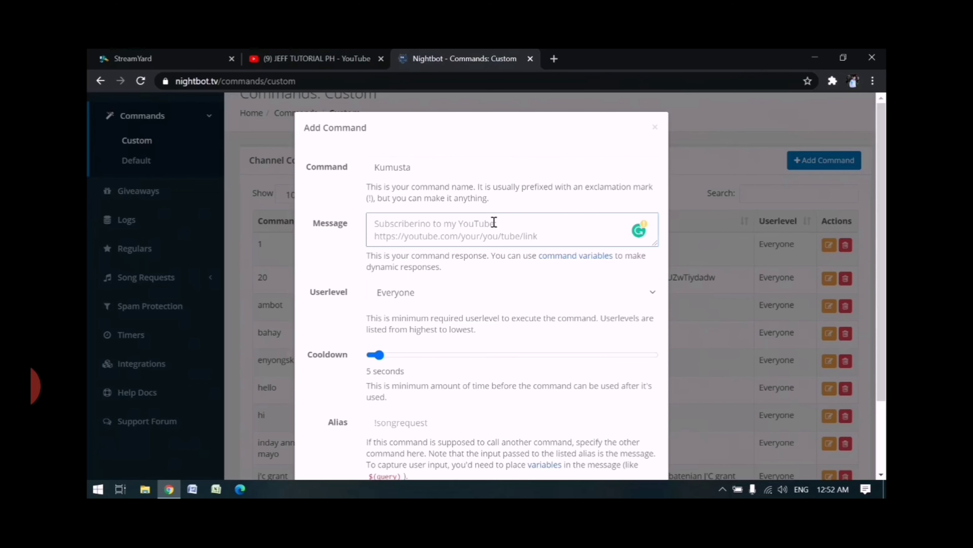
type("Kumusta")
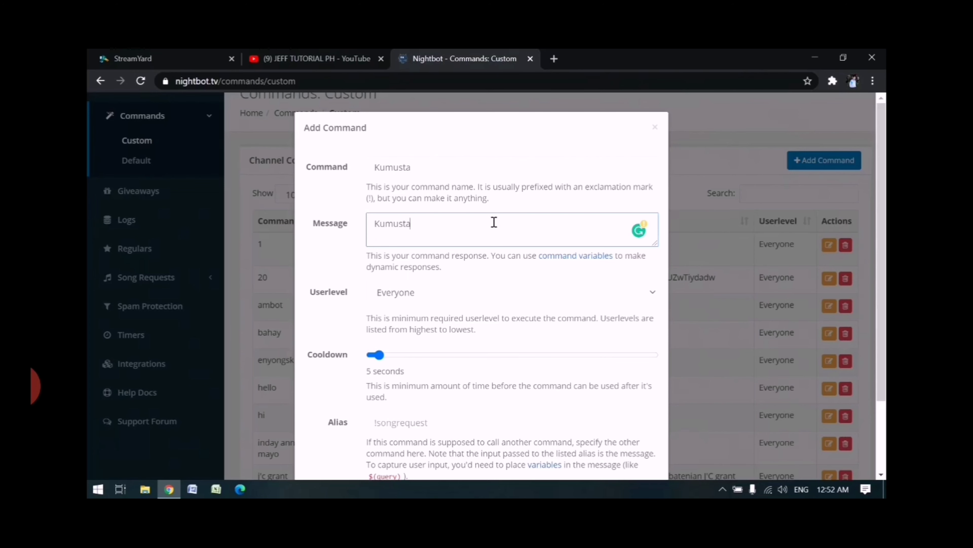
type(" ka kaibigan ")
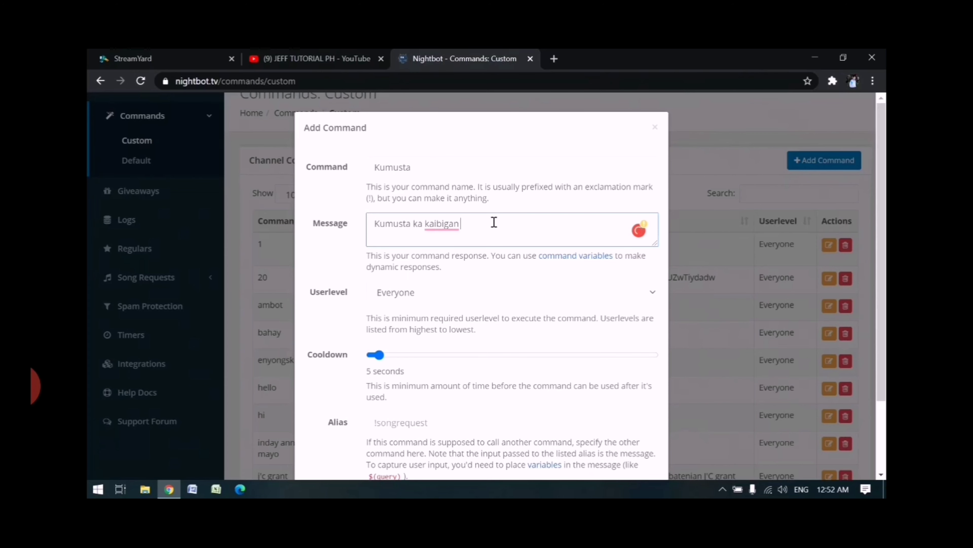
type("naway danatili k")
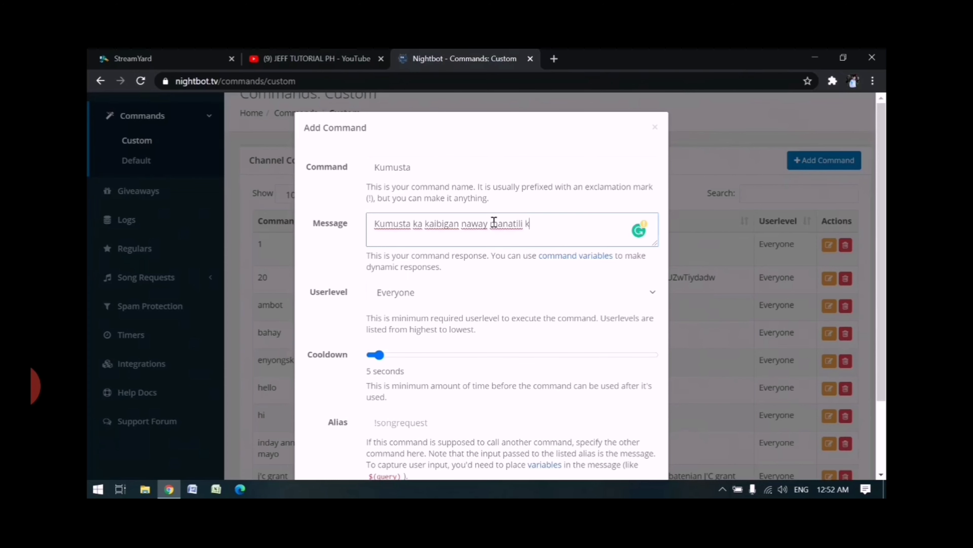
type("a rito sa aking lives")
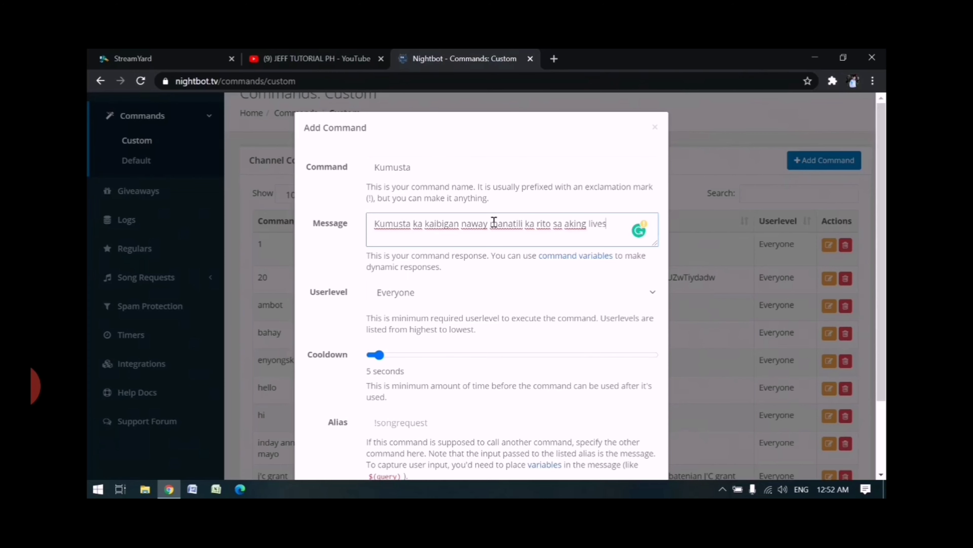
key("BackSpace")
type("stream")
scroll(598, 245, "down", 2)
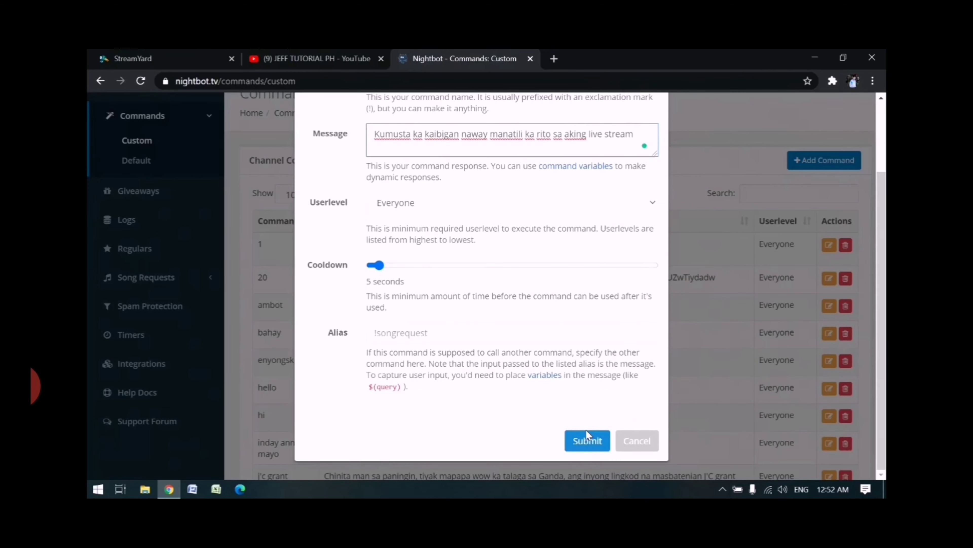
left_click(591, 448)
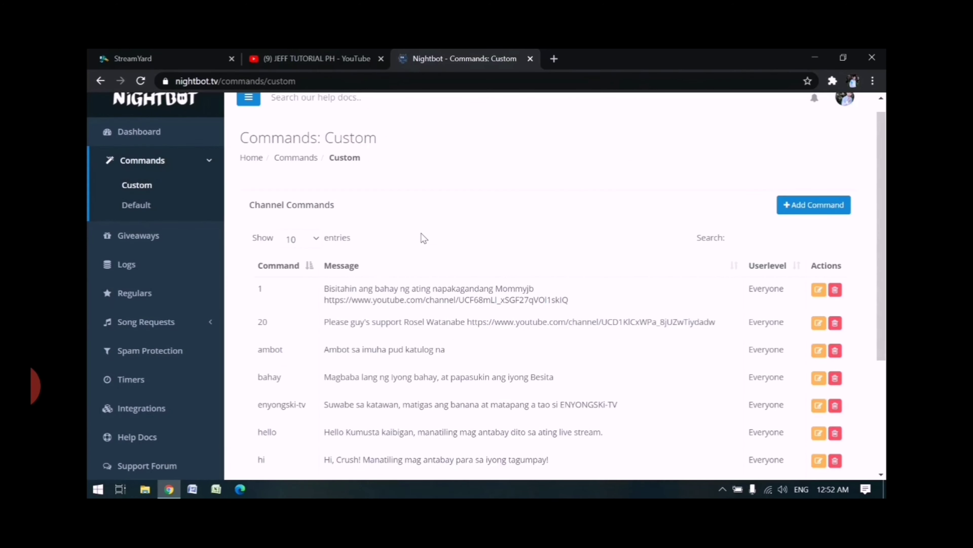
scroll(421, 249, "down", 5)
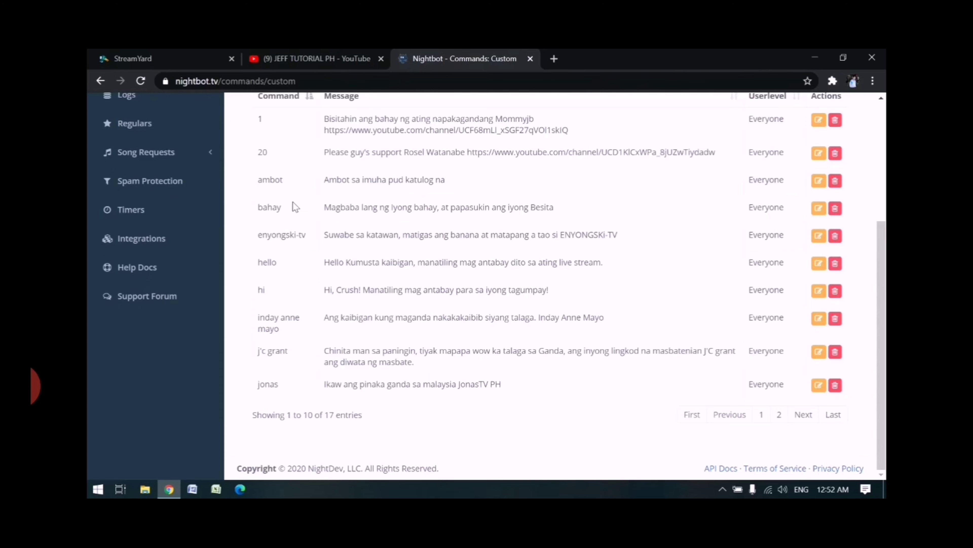
scroll(295, 221, "up", 3)
scroll(271, 258, "down", 2)
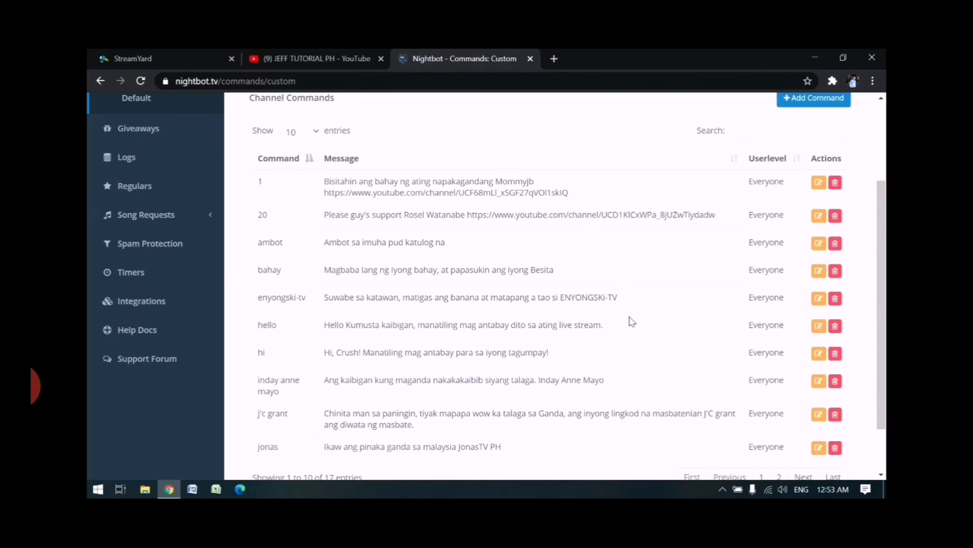
scroll(612, 287, "up", 2)
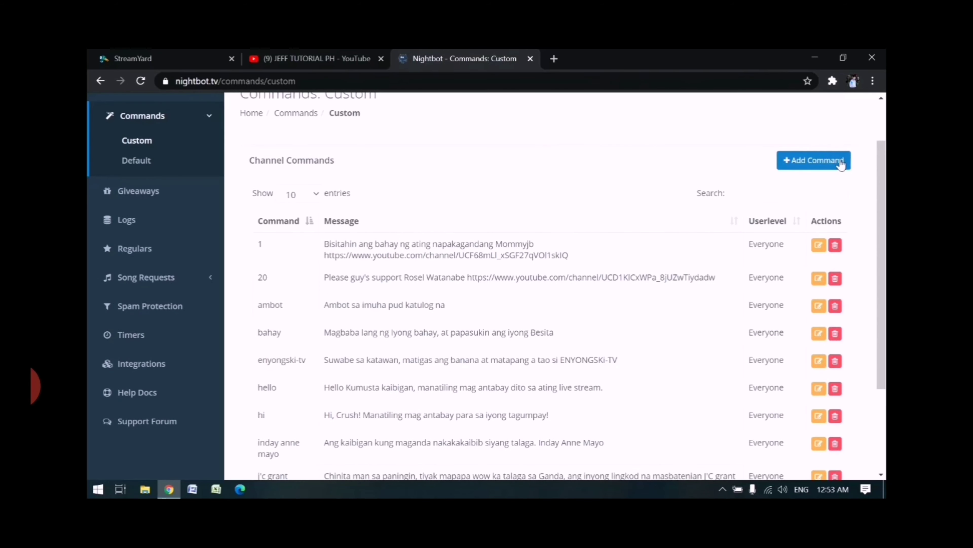
left_click(814, 161)
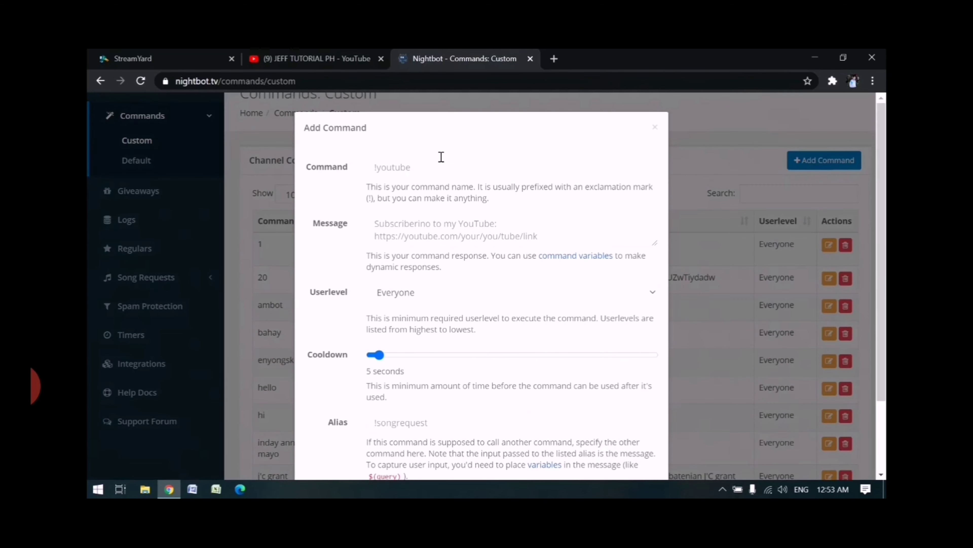
left_click(411, 164)
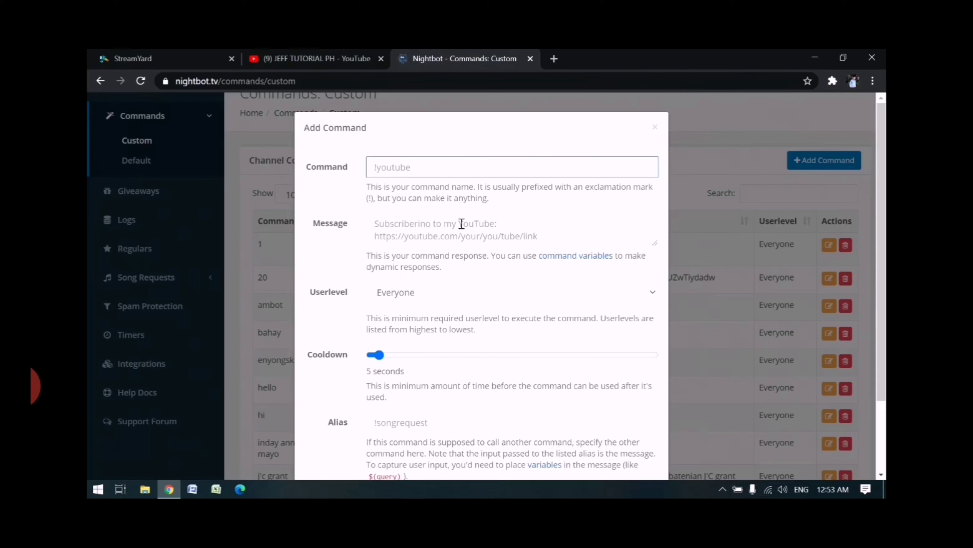
left_click(656, 127)
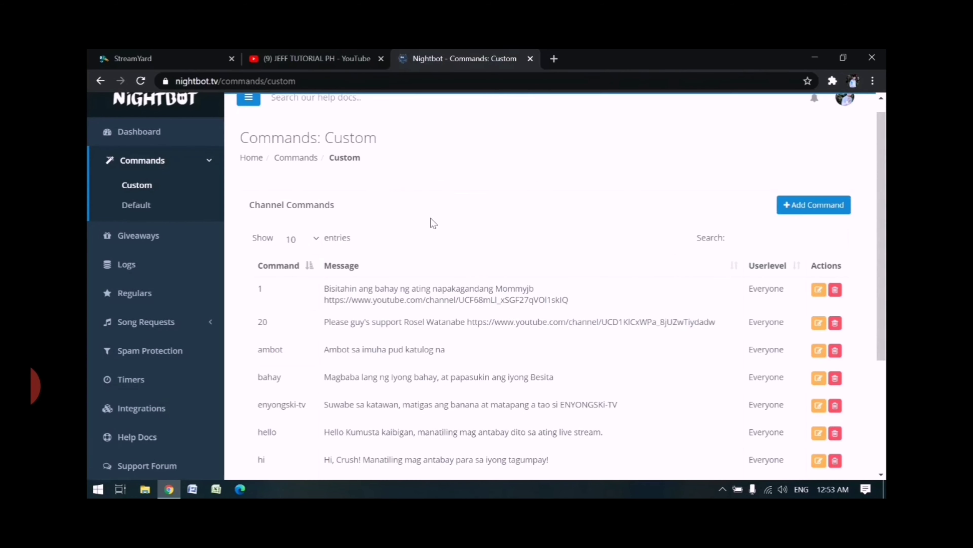
From the dashboard, make Nightbot leave the channel and join it again
scroll(462, 179, "up", 1)
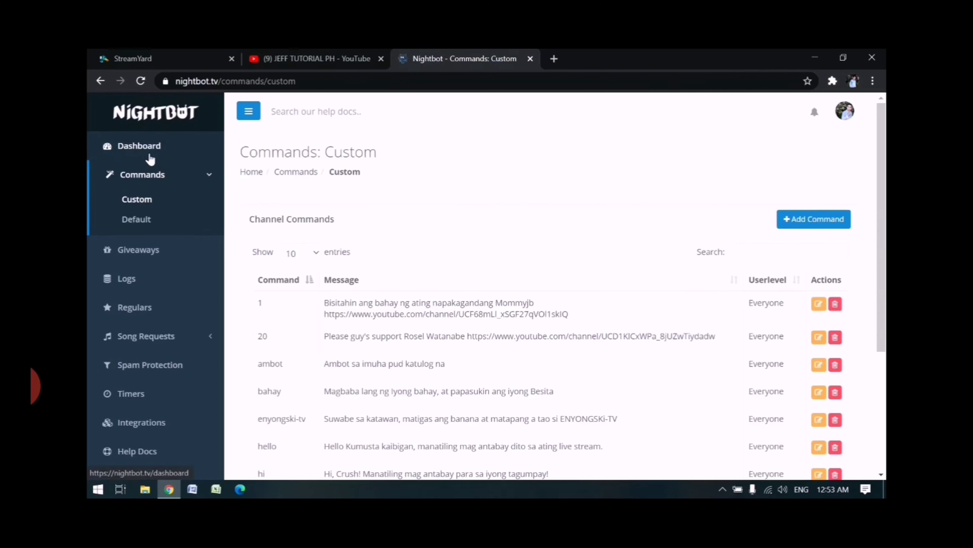
left_click(147, 147)
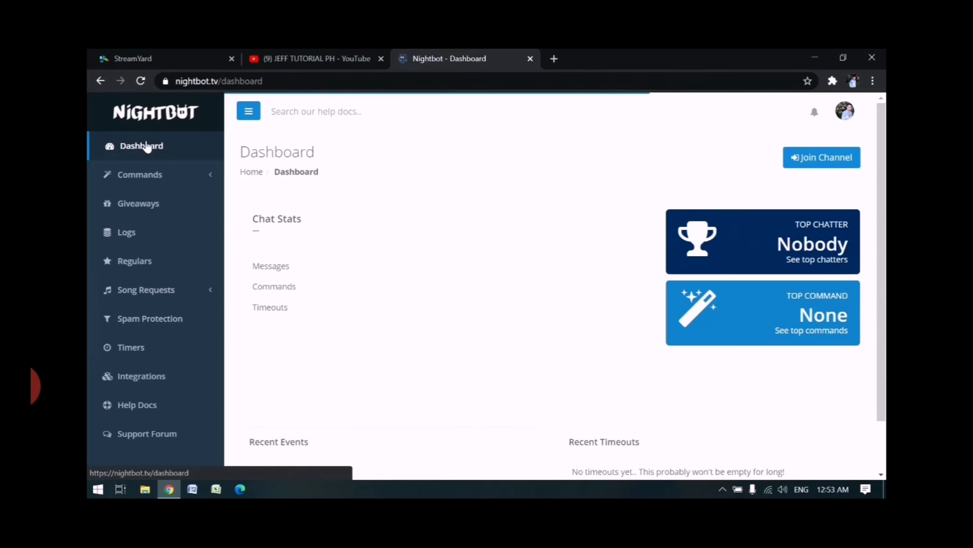
left_click(842, 154)
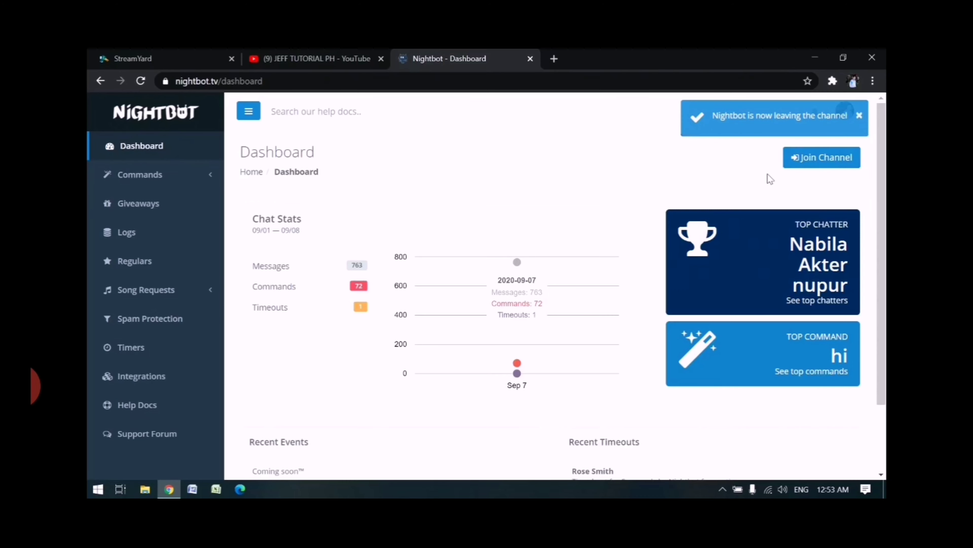
left_click(817, 159)
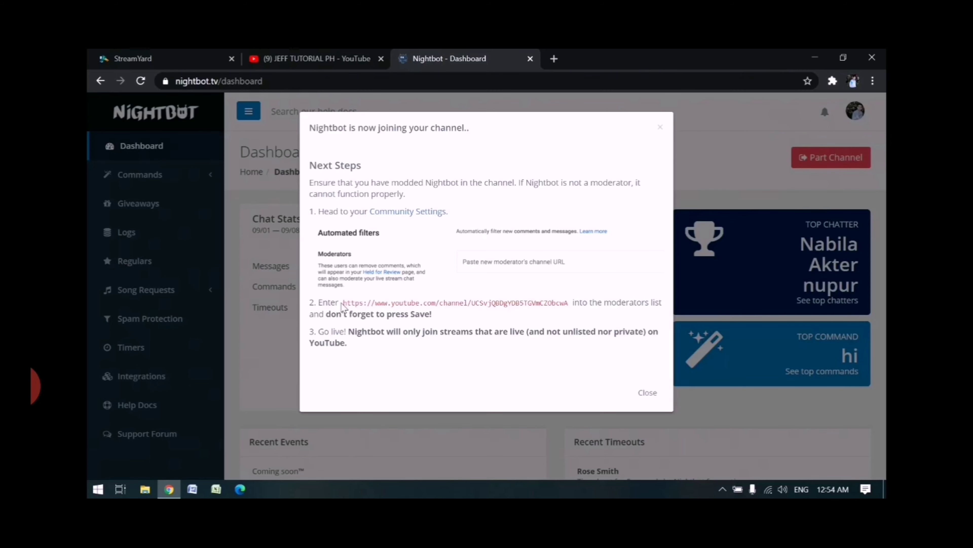
Copy Nightbot's YouTube channel URL from the second of the Next Steps instructions
left_click_drag(346, 302, 574, 307)
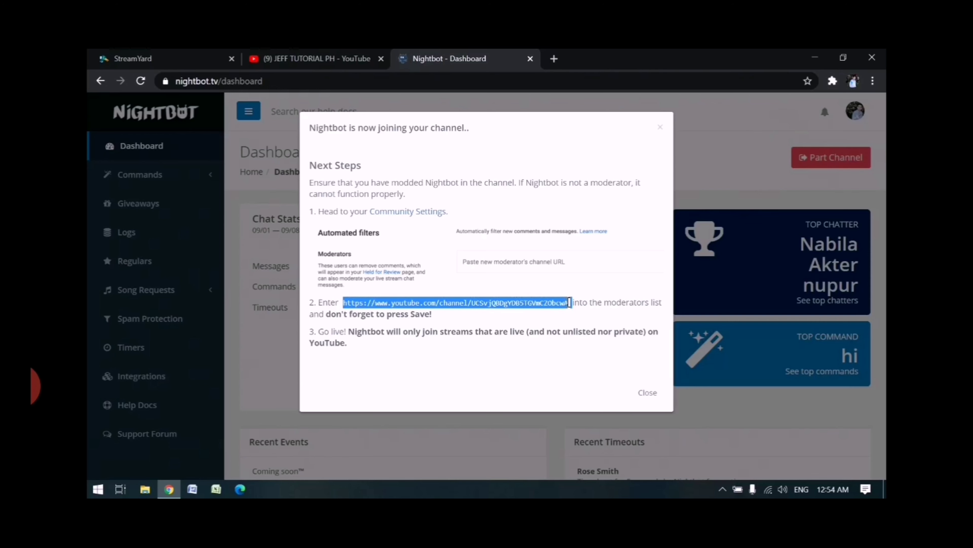
right_click(517, 302)
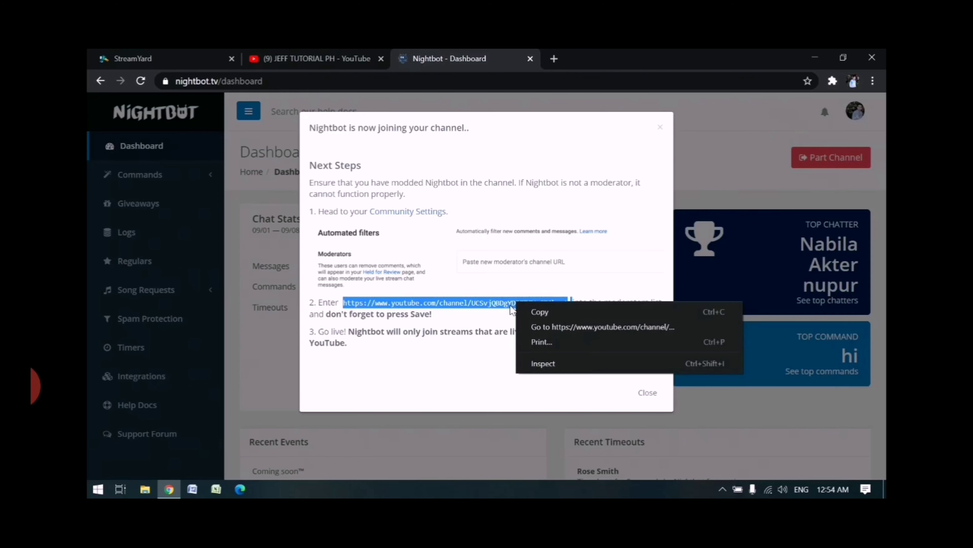
left_click(548, 317)
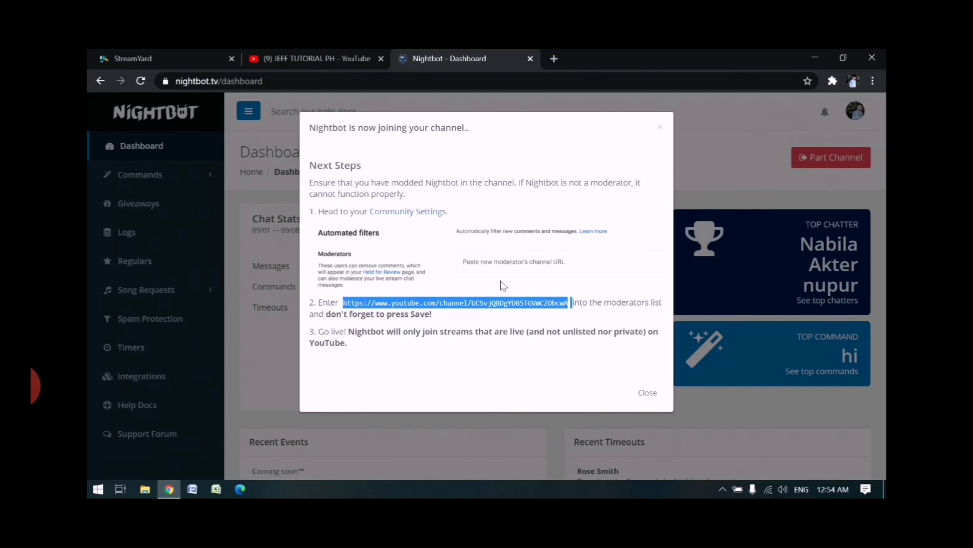
Switch to YouTube, go to the channel's YouTube Studio and open its Community settings
left_click(322, 57)
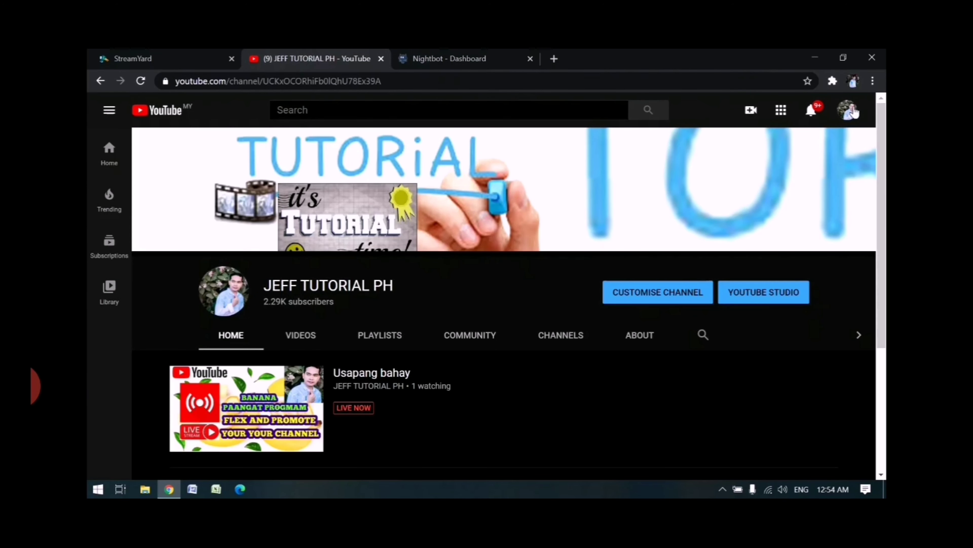
left_click(846, 118)
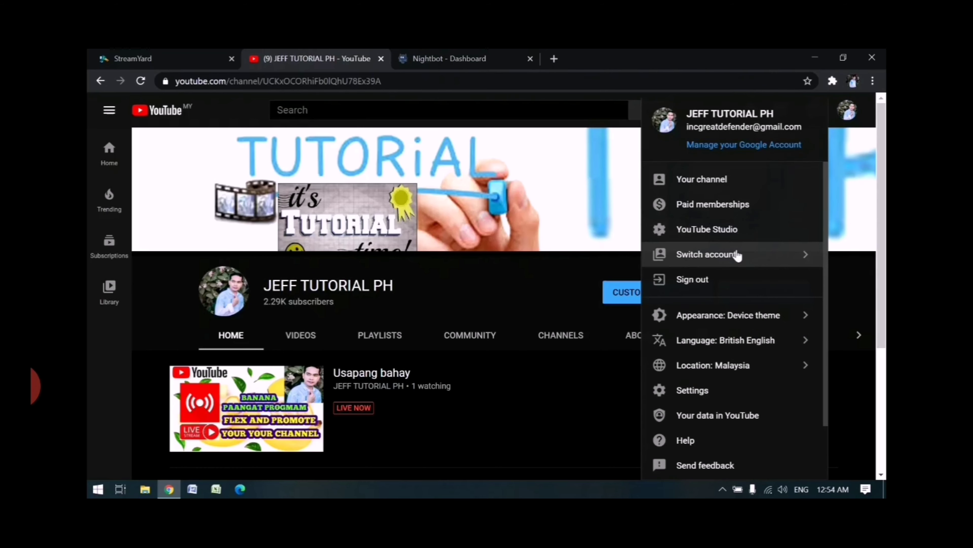
left_click(728, 228)
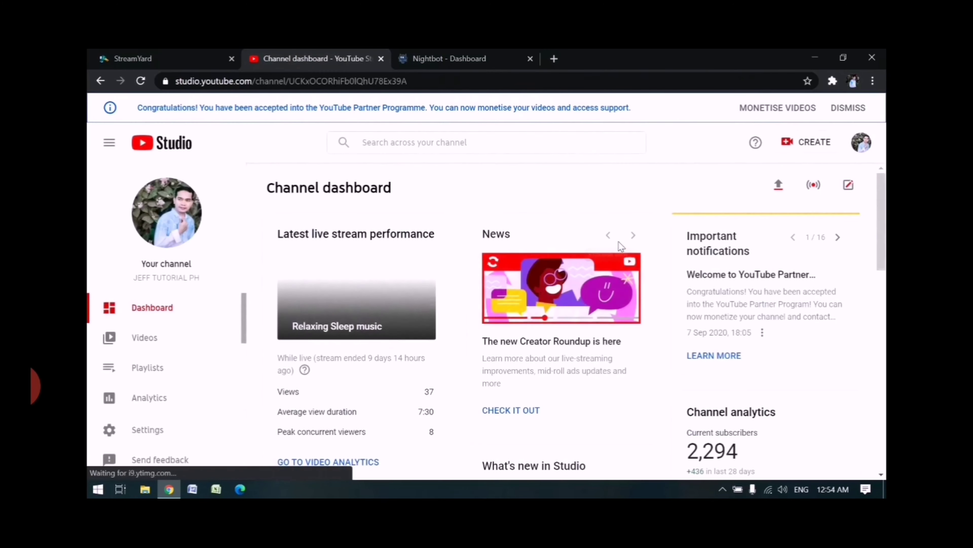
scroll(182, 331, "down", 4)
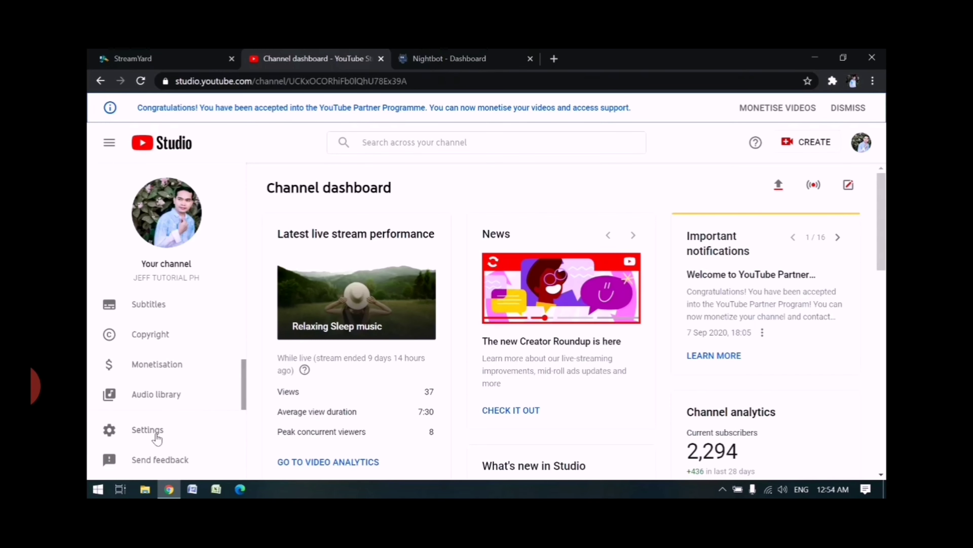
left_click(164, 440)
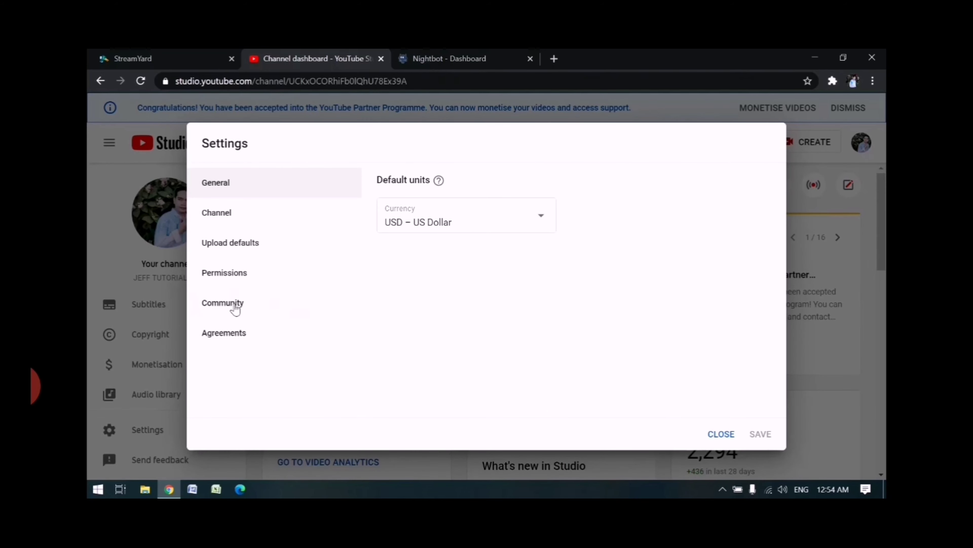
left_click(235, 306)
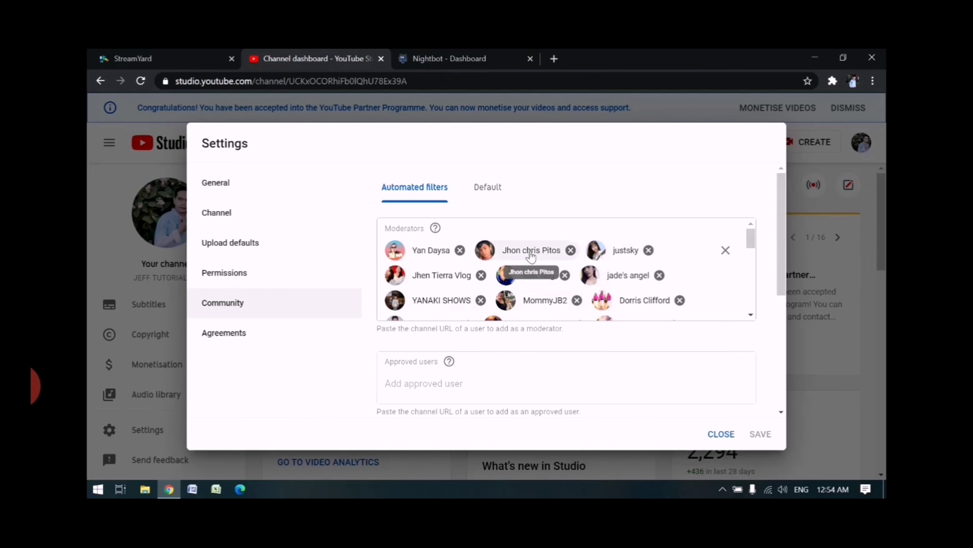
Paste the copied Nightbot channel URL after the last entry in the Moderators list of the automated filters
scroll(532, 249, "down", 10)
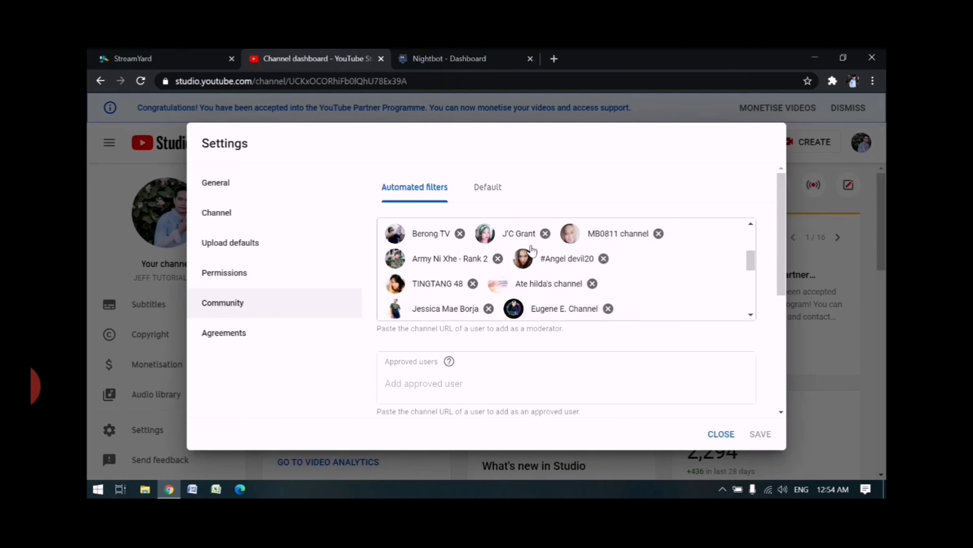
scroll(545, 258, "down", 2)
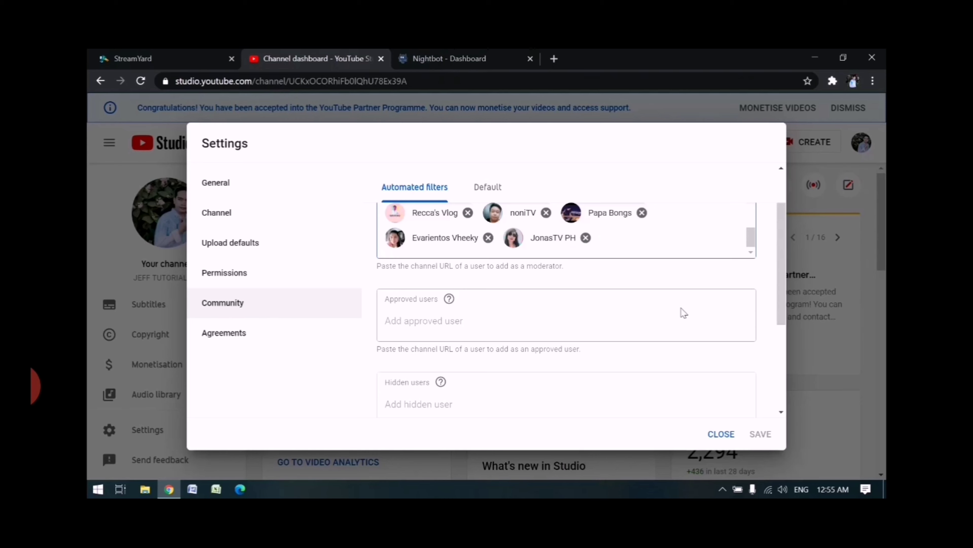
left_click(446, 57)
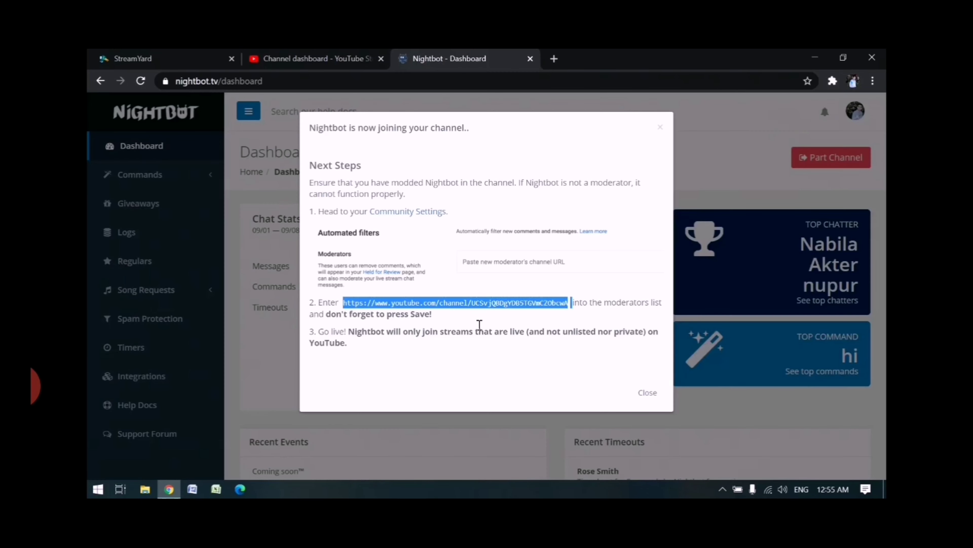
left_click(314, 58)
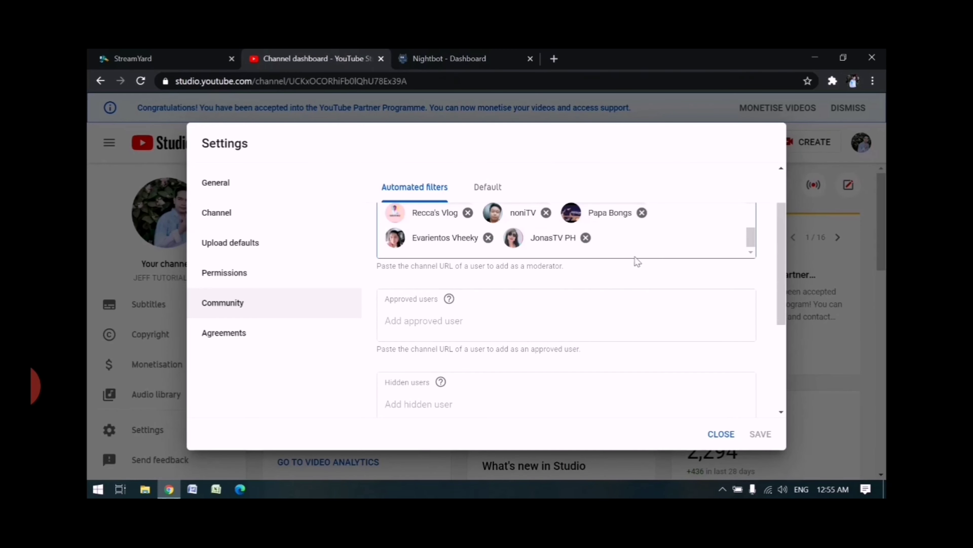
key("ctrl+v")
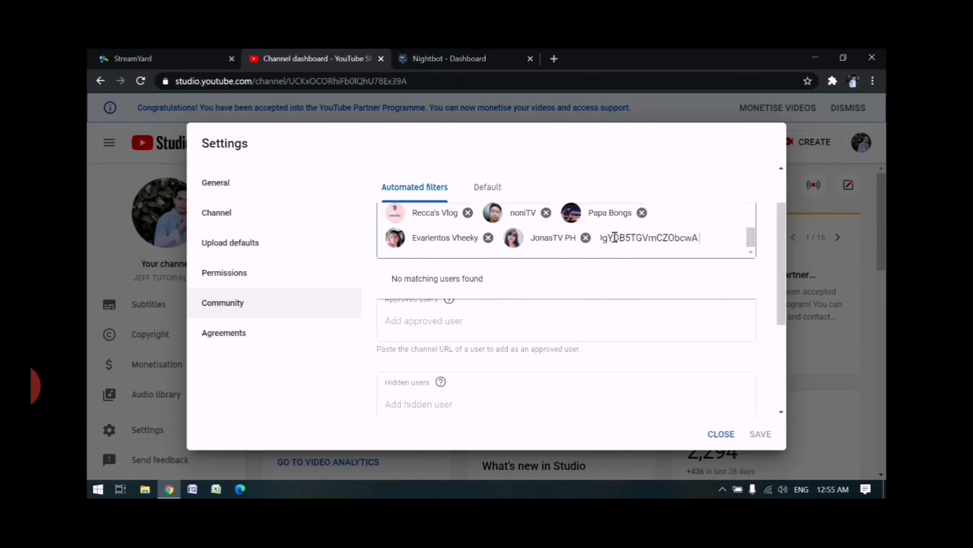